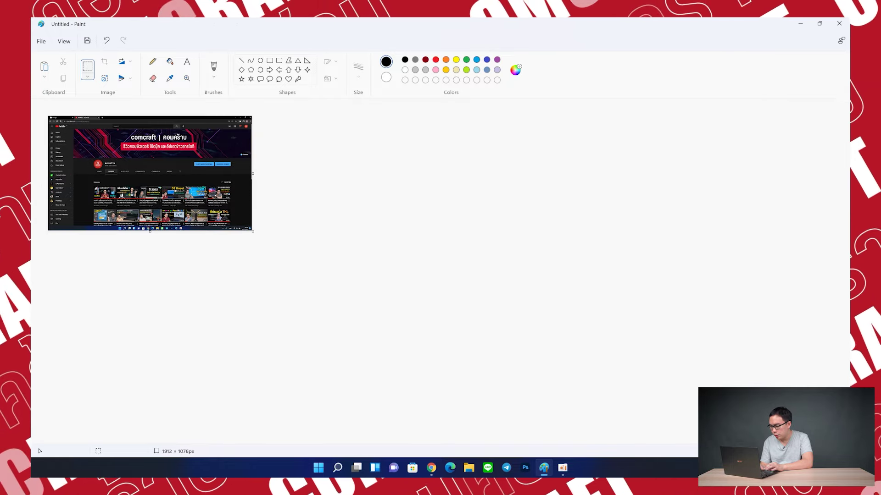
- Crop the pasted screenshot to the channel banner at about 855 × 247 px and save it to the Desktop as Untitled in PNG format
scroll(149, 174, "up", 5)
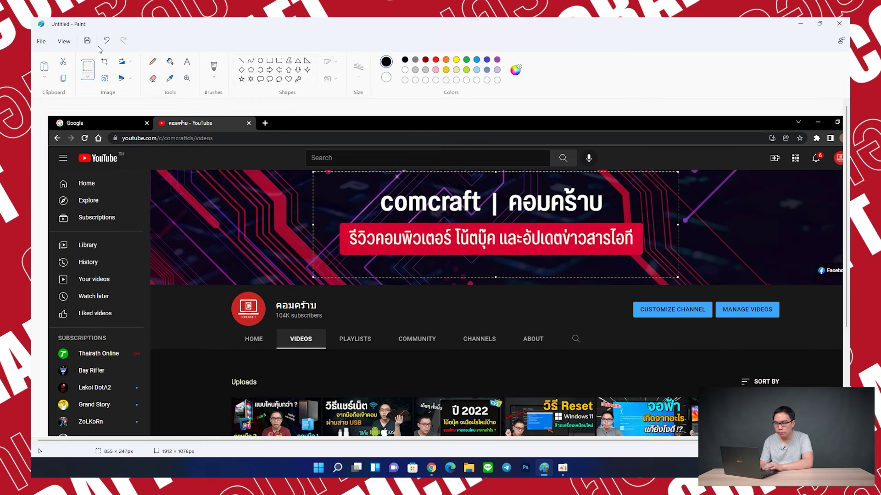
left_click(106, 65)
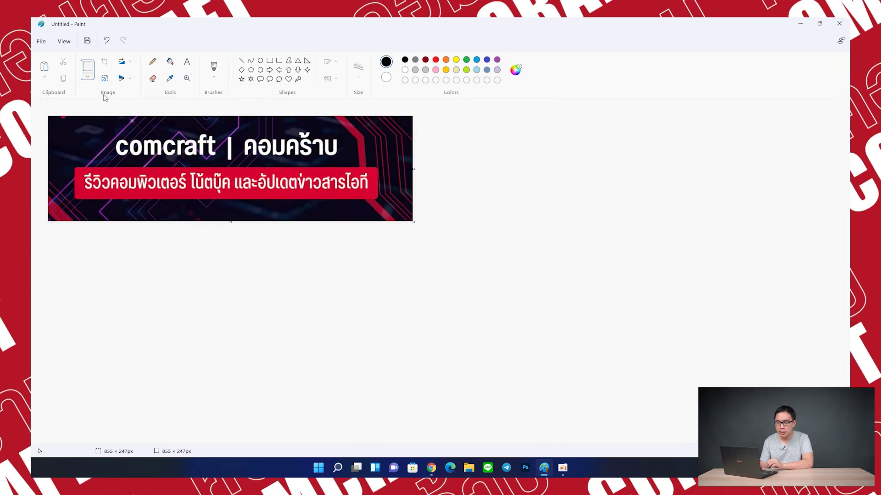
left_click(87, 42)
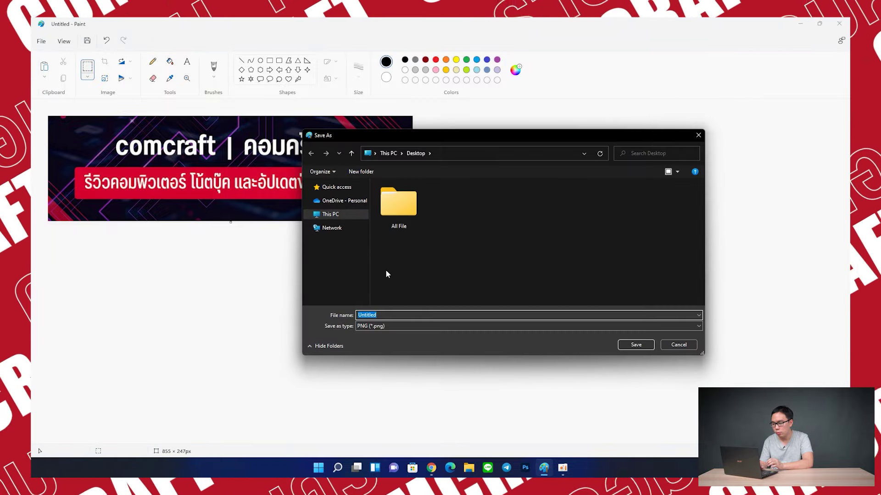
left_click(307, 214)
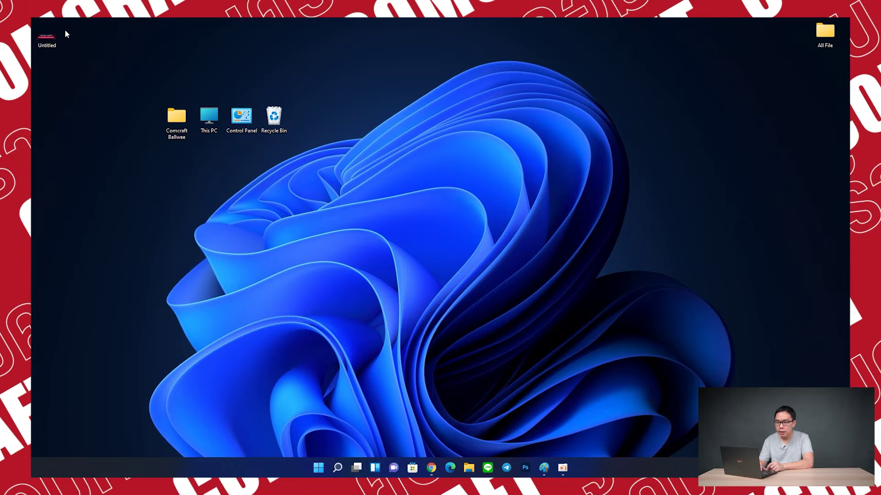
- Move the Untitled image on the desktop to just below the Recycle Bin and open it
left_click(52, 31)
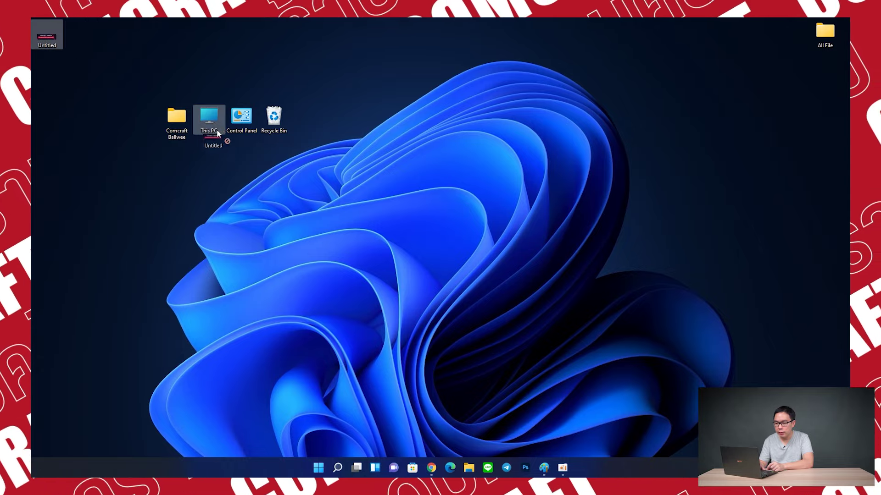
left_click_drag(280, 146, 280, 156)
double_click(280, 155)
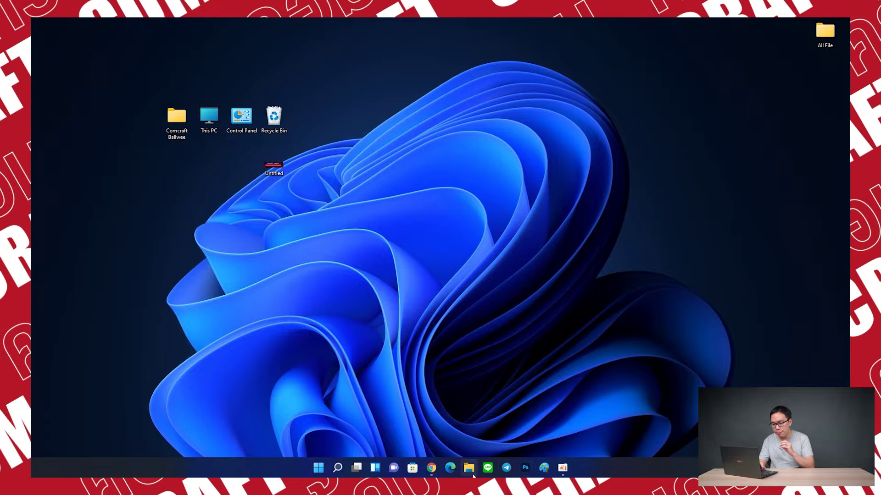
- Search Windows for "snip" and pin Snipping Tool to the taskbar
left_click(332, 471)
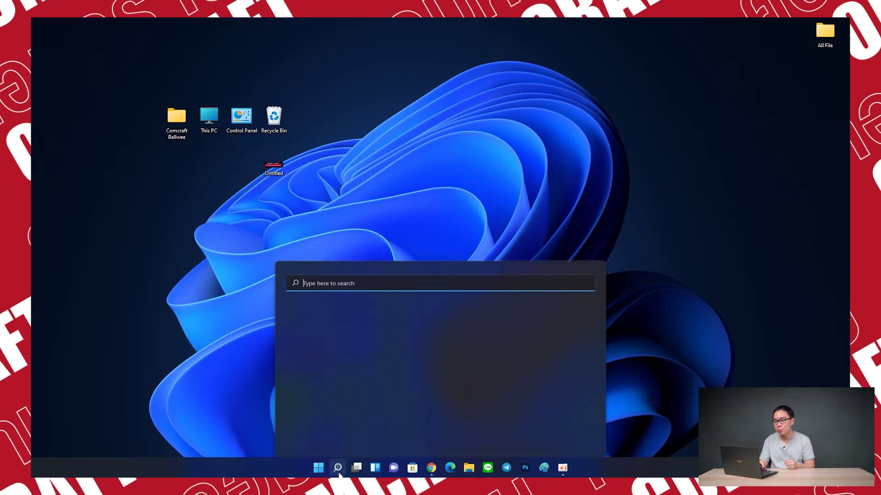
type("snip")
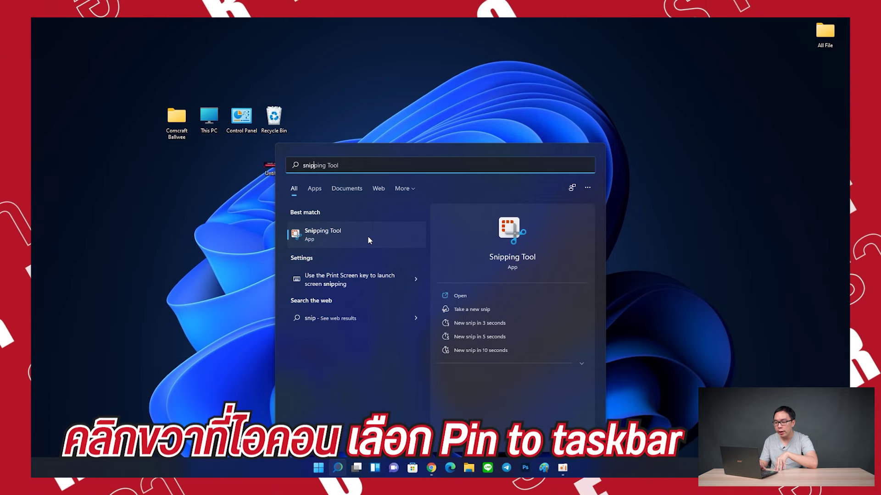
right_click(368, 237)
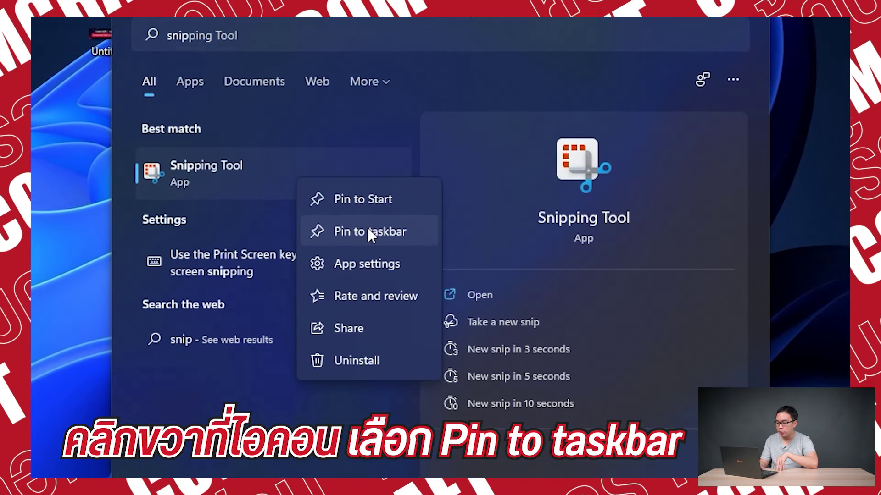
left_click(368, 229)
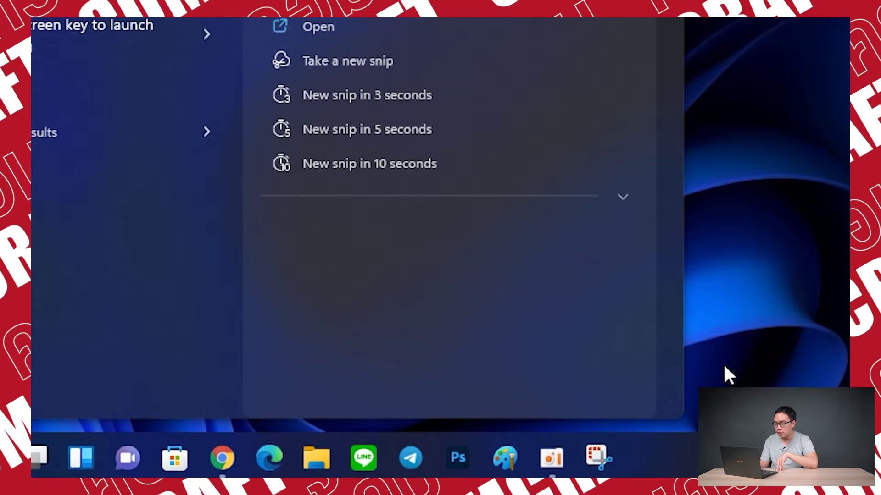
left_click(724, 367)
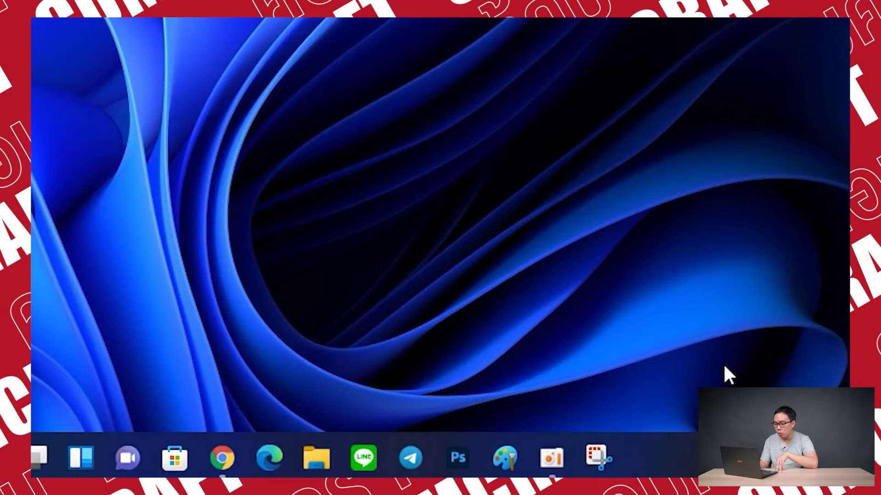
- Launch Snipping Tool and capture a rectangular snip around the group of desktop icons using Rectangle mode with no delay
left_click(609, 457)
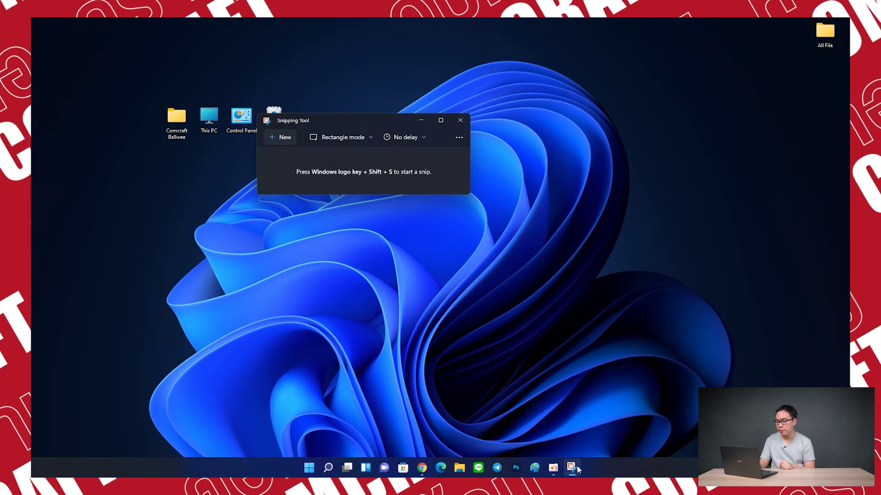
left_click_drag(366, 120, 494, 76)
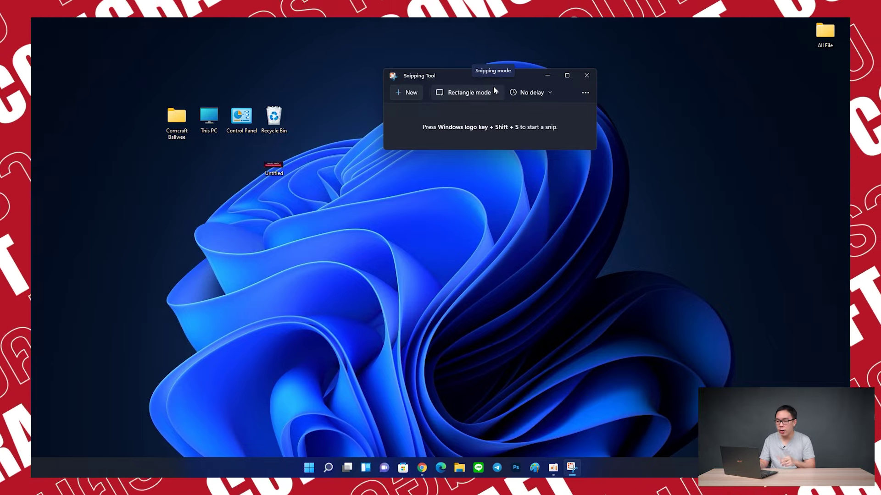
left_click(494, 88)
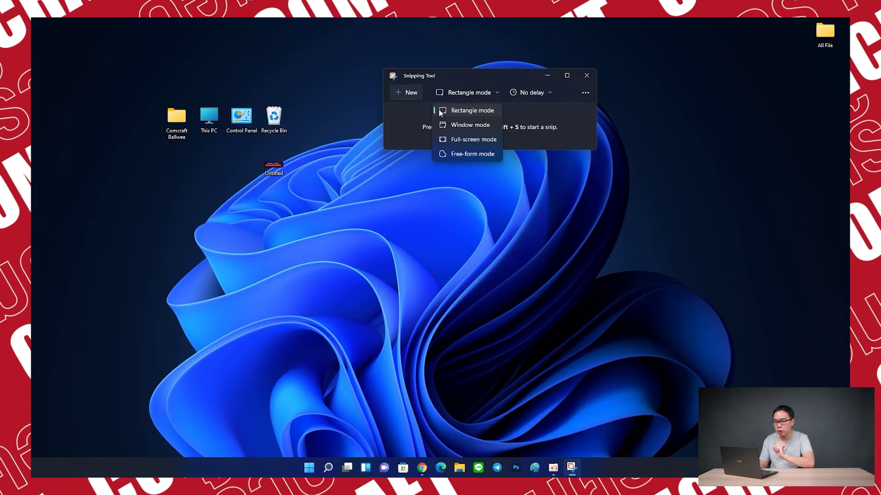
left_click(400, 87)
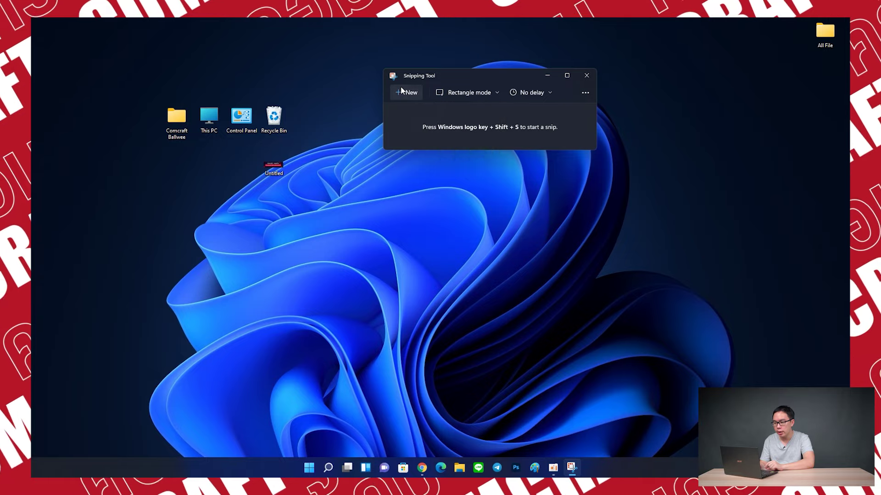
left_click(400, 87)
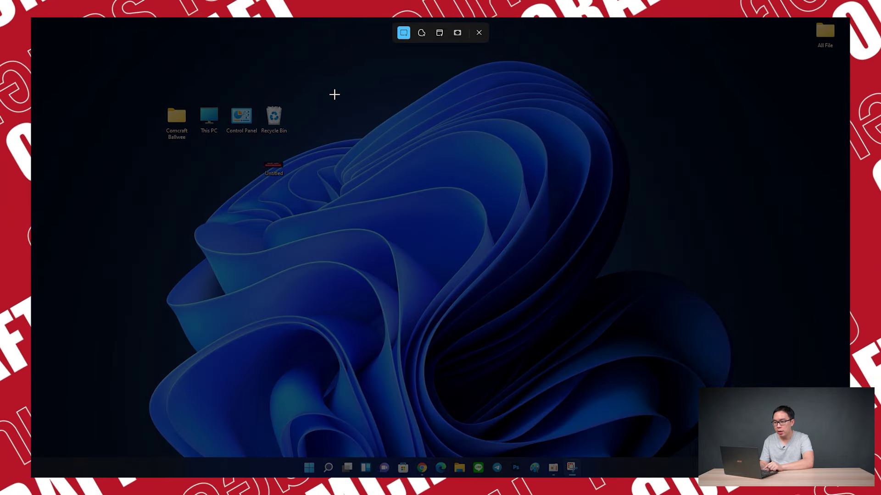
left_click_drag(139, 84, 335, 199)
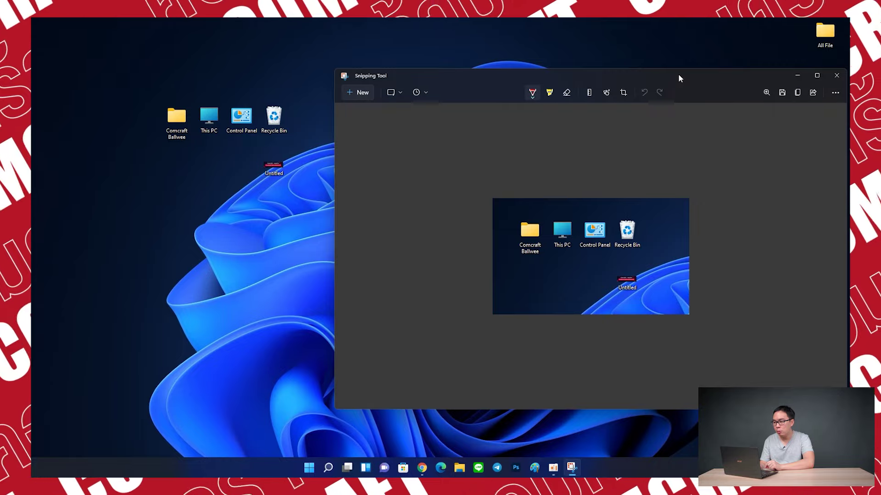
left_click_drag(678, 73, 509, 78)
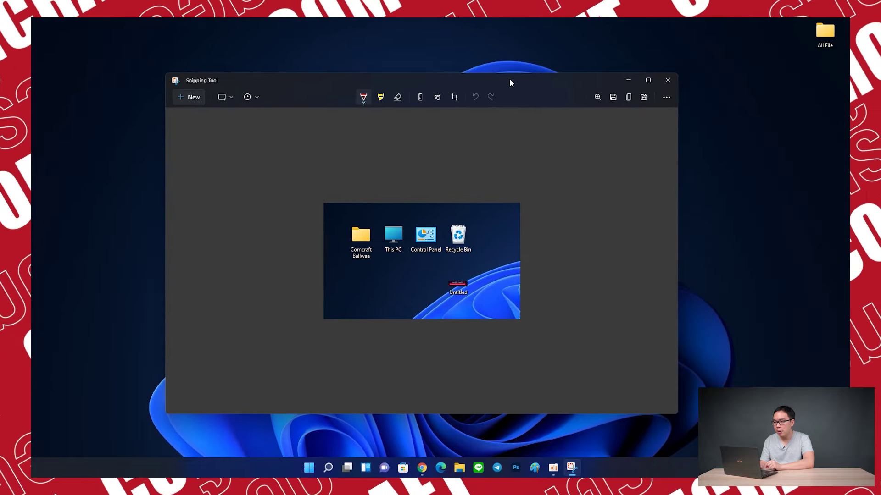
left_click(607, 98)
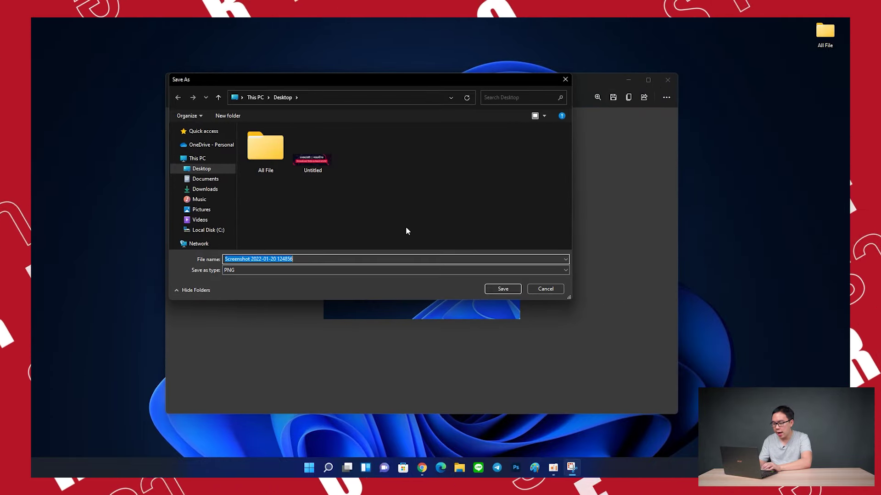
key("Return")
left_click_drag(500, 80, 598, 72)
left_click_drag(57, 39, 224, 160)
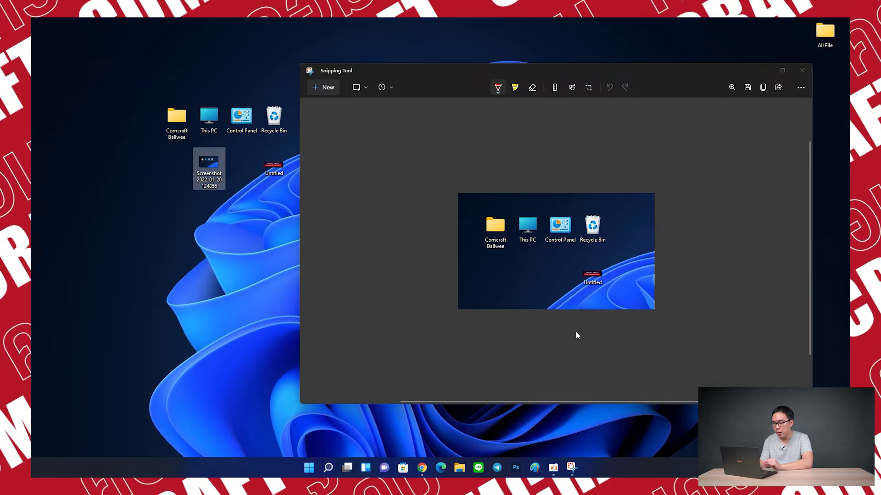
- Bring Photoshop up behind Snipping Tool and copy the captured snip to the clipboard
left_click(517, 468)
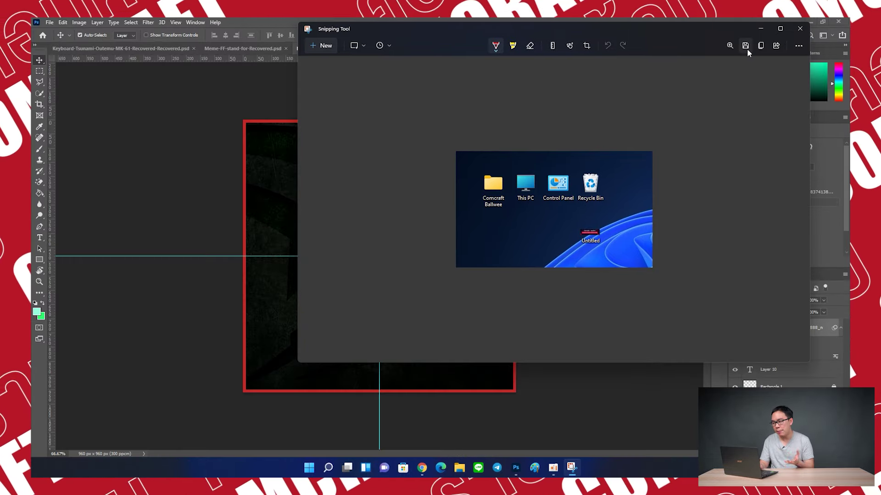
right_click(538, 205)
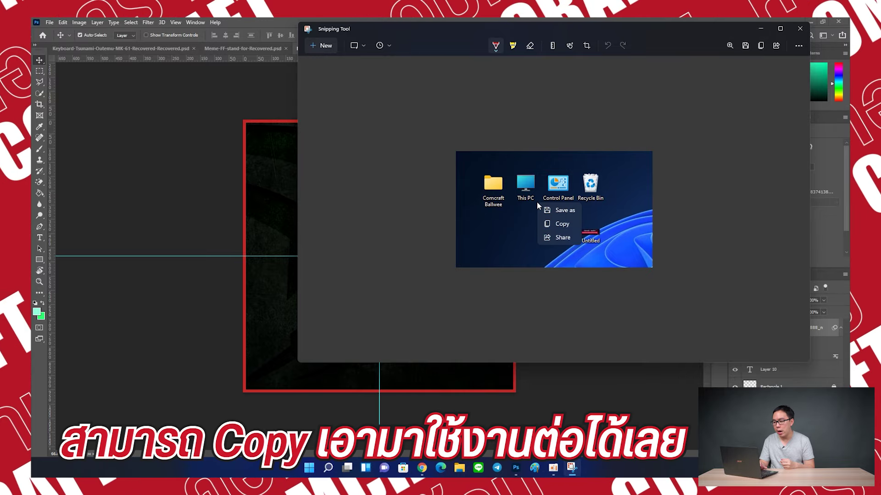
left_click(551, 223)
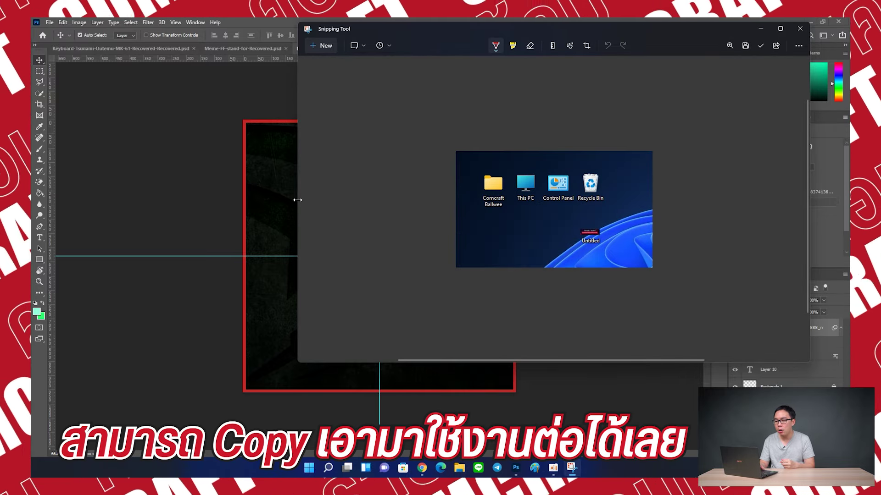
- Paste the copied snip into the NVIDIA-GEFORCE-GT-1010 document in Photoshop, repositioning and enlarging it on the canvas
left_click(293, 201)
key("ctrl+v")
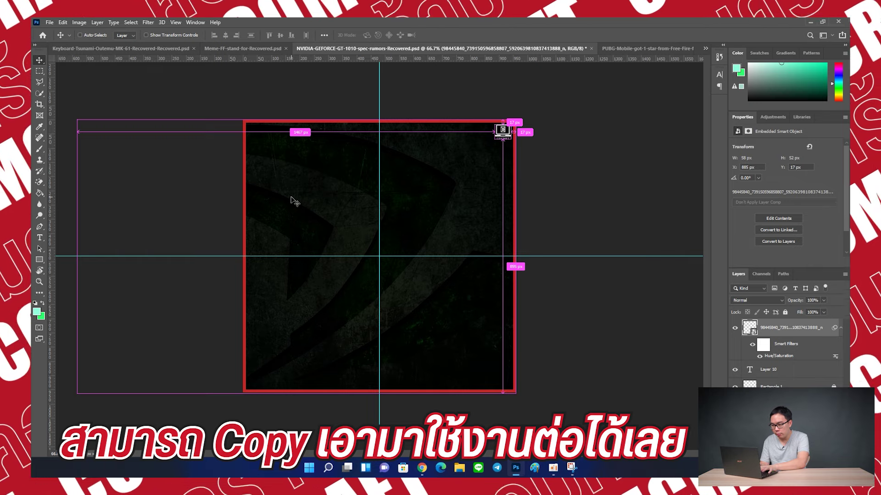
left_click_drag(404, 239, 379, 196)
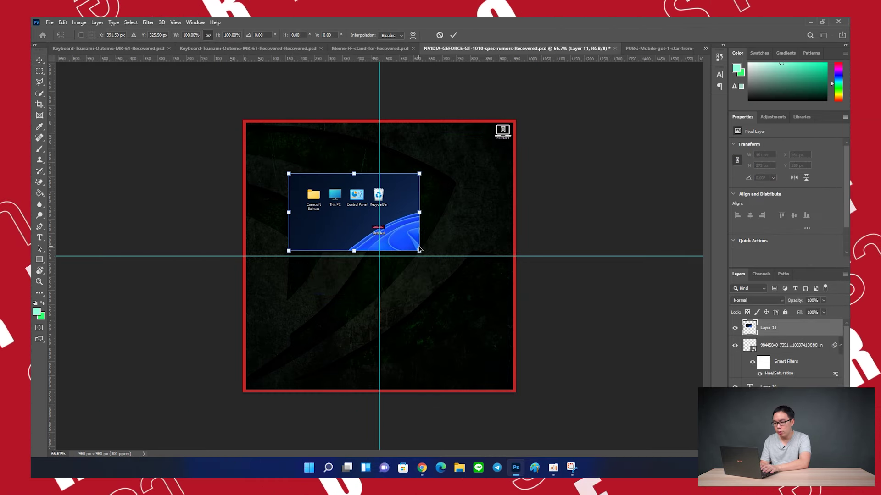
left_click_drag(417, 247, 500, 297)
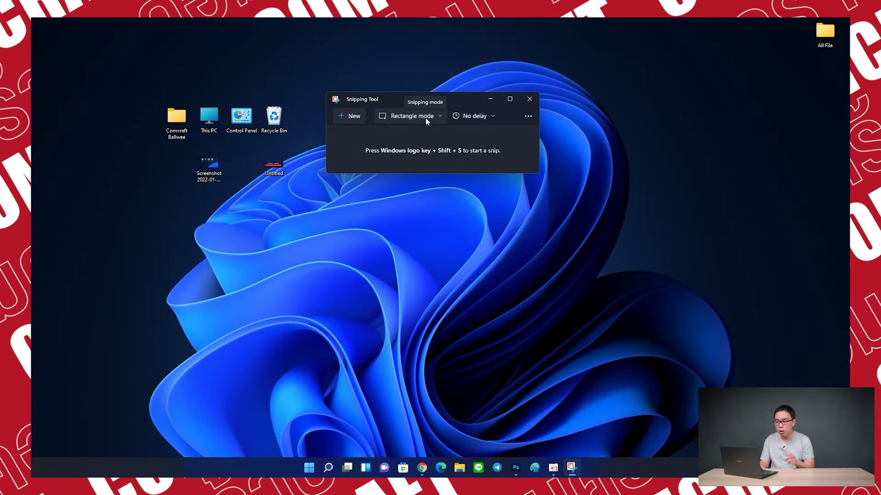
- Switch Snipping Tool to Window mode and capture the Chrome window showing the YouTube channel, restored to a smaller size
left_click(425, 117)
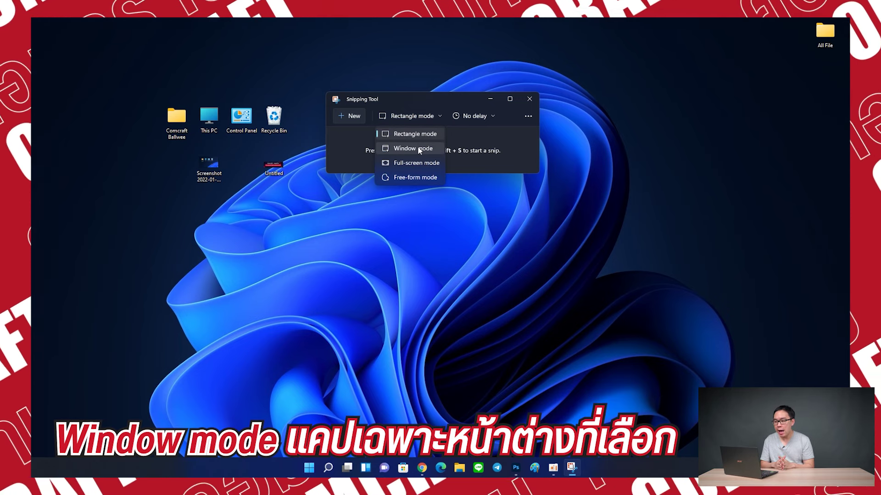
left_click(415, 148)
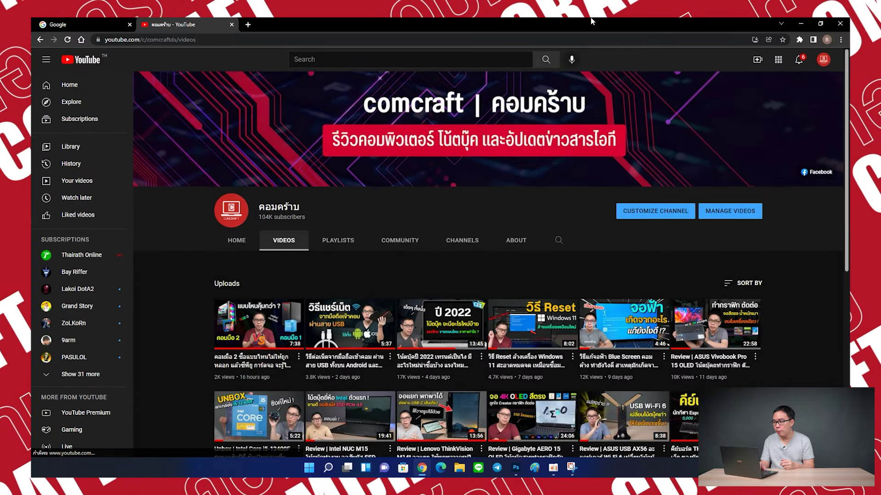
double_click(591, 21)
left_click(463, 100)
left_click_drag(522, 21, 656, 76)
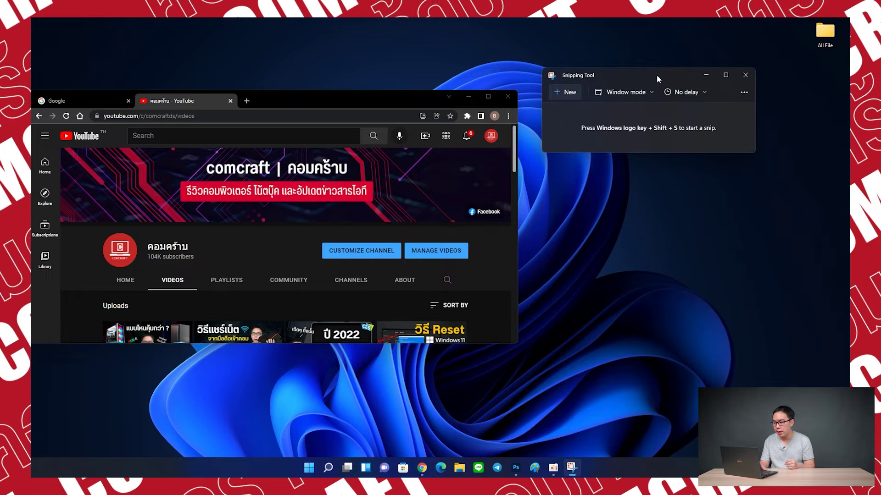
left_click(565, 95)
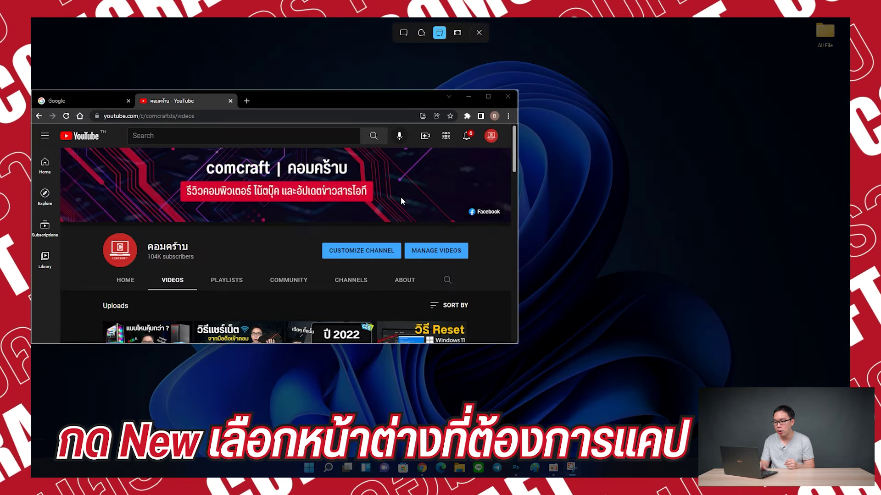
left_click(391, 202)
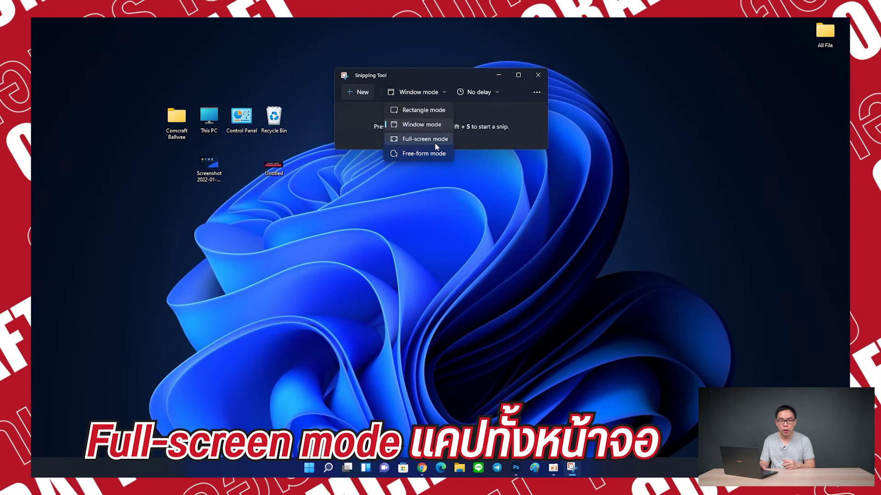
- Capture the entire desktop with Snipping Tool in Full-screen mode
left_click(356, 98)
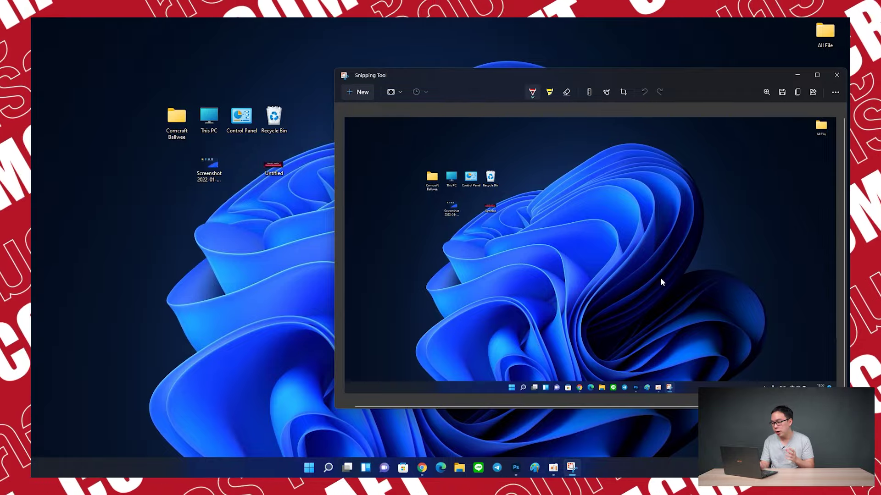
right_click(592, 234)
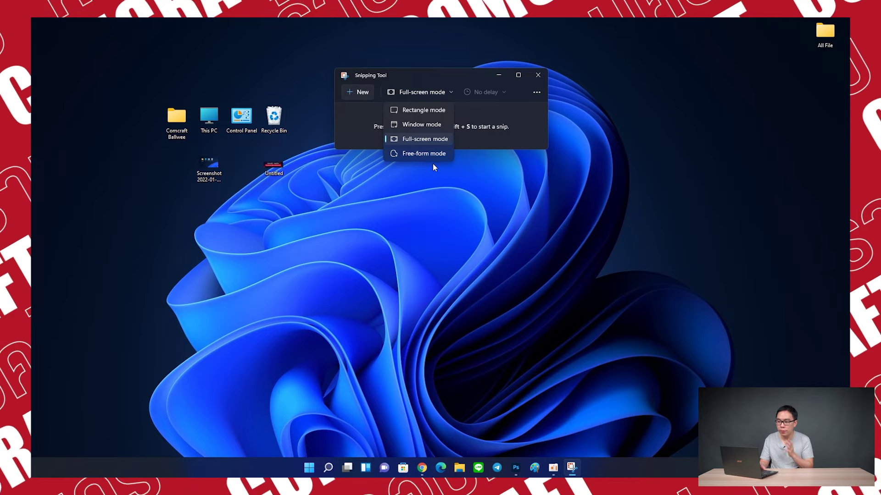
- Switch Snipping Tool to Free-form mode and capture an irregular outlined area of the desktop, including icons and part of the wallpaper
left_click(433, 155)
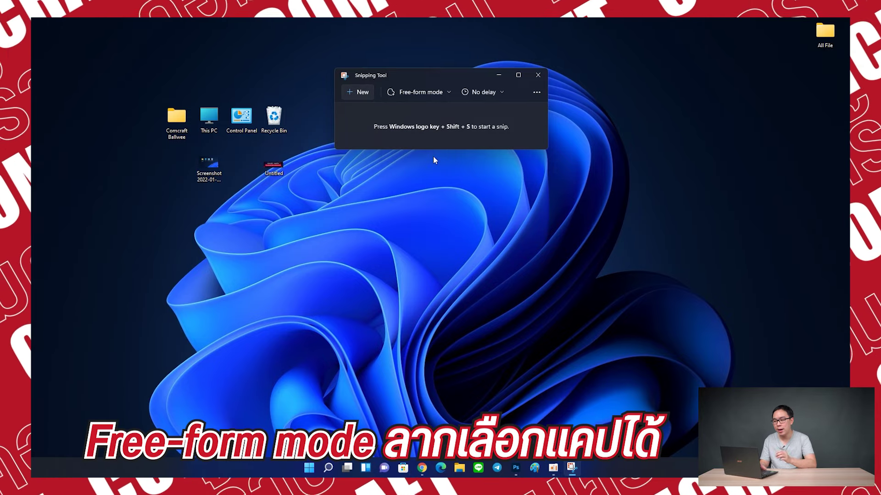
left_click(360, 97)
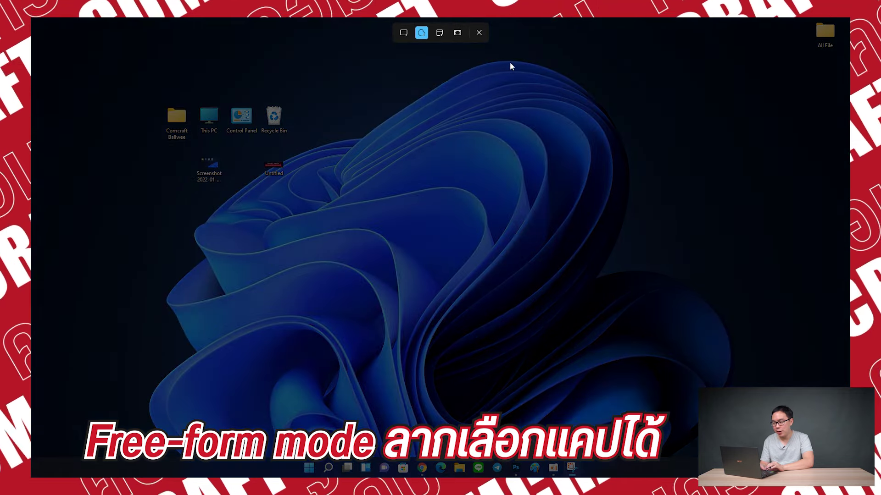
mouse_move(543, 53)
left_mouse_down()
mouse_move(419, 48)
mouse_move(242, 70)
mouse_move(125, 110)
mouse_move(250, 181)
mouse_move(254, 244)
mouse_move(545, 221)
mouse_move(585, 174)
mouse_move(821, 87)
mouse_move(569, 68)
mouse_move(542, 56)
left_mouse_up()
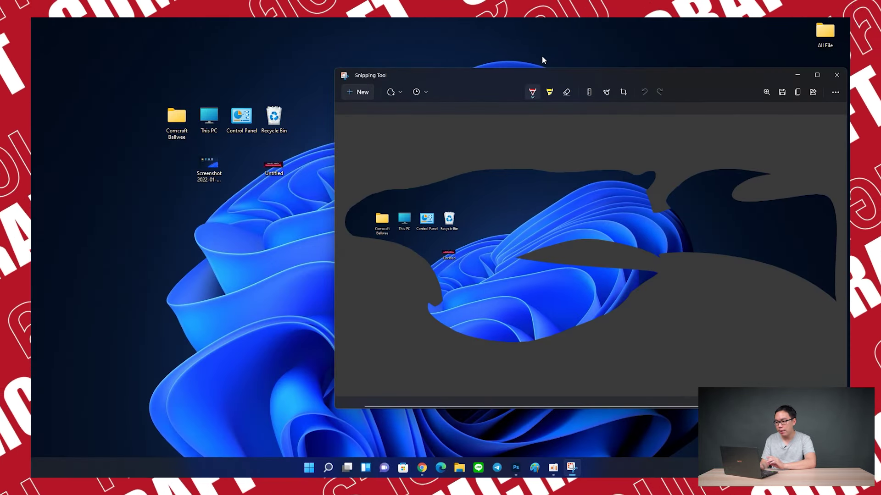
- Copy the free-form snip, paste it into the NVIDIA-GEFORCE-GT-1010 document in Photoshop, and reposition it on the canvas
right_click(514, 203)
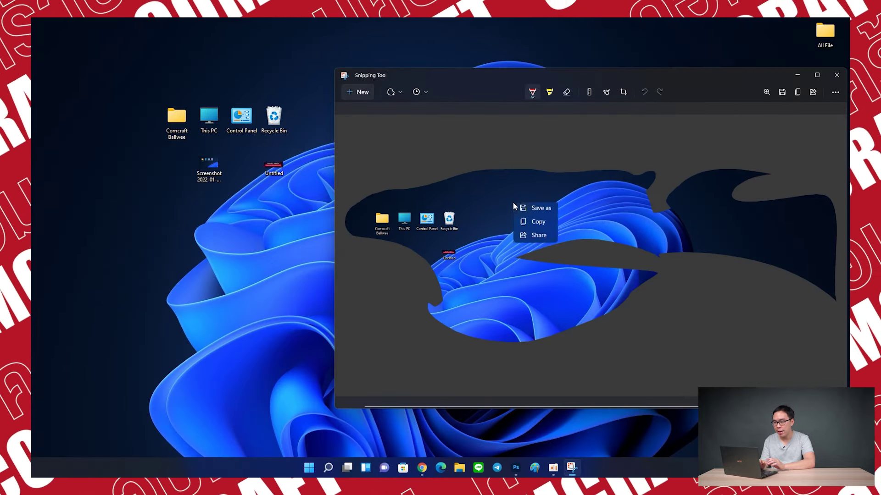
left_click(533, 225)
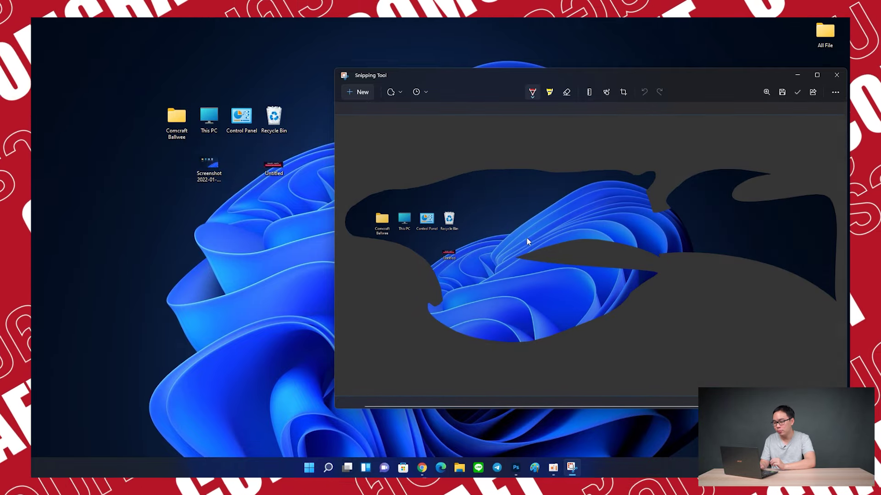
left_click(516, 469)
key("ctrl+v")
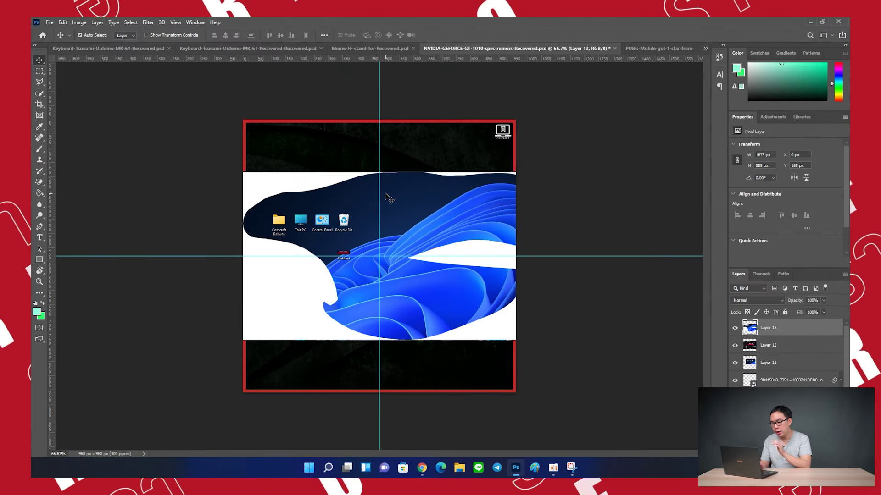
left_click_drag(437, 217, 347, 221)
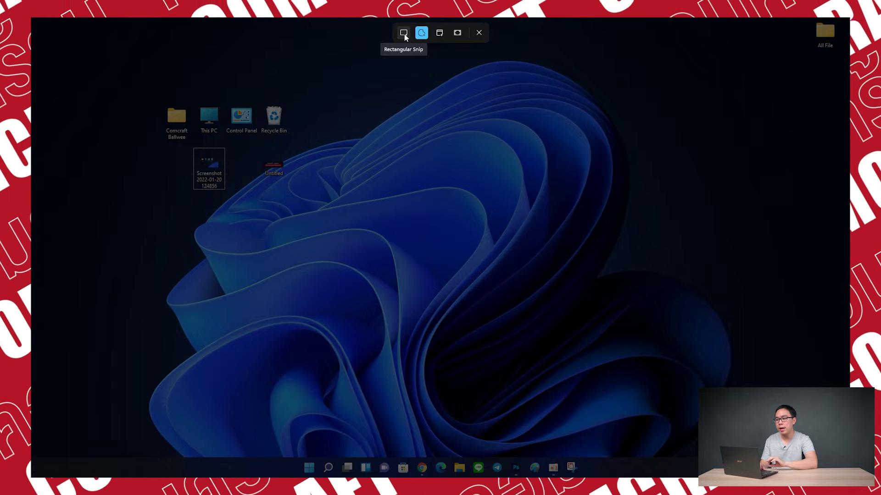
- Use the snipping overlay to capture a rectangular area across the upper desktop and take a Fullscreen Snip
left_click_drag(228, 60, 621, 247)
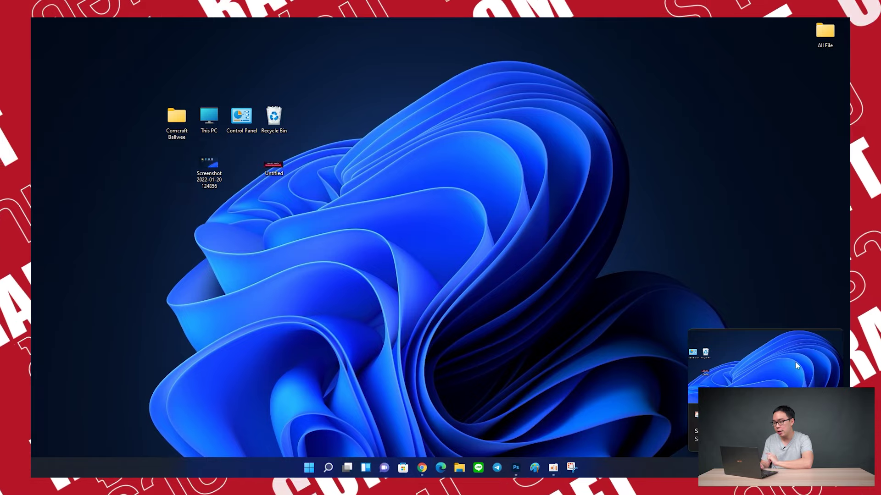
key("super+shift+s")
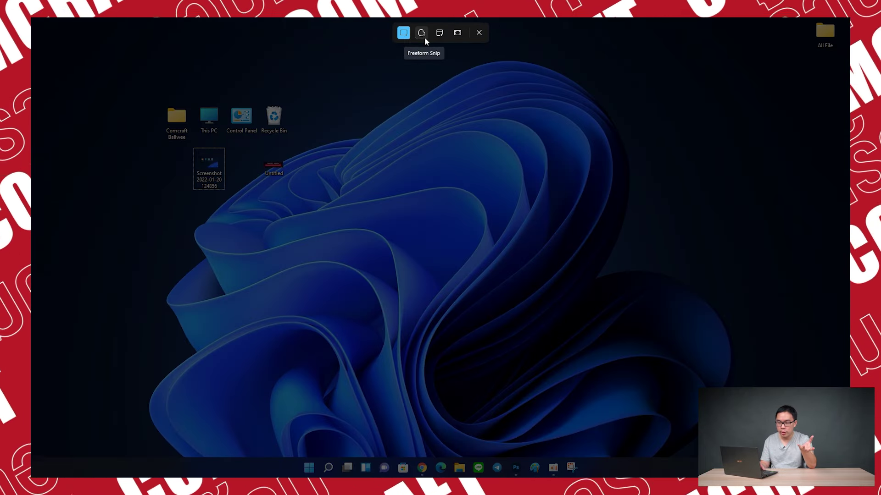
left_click(457, 33)
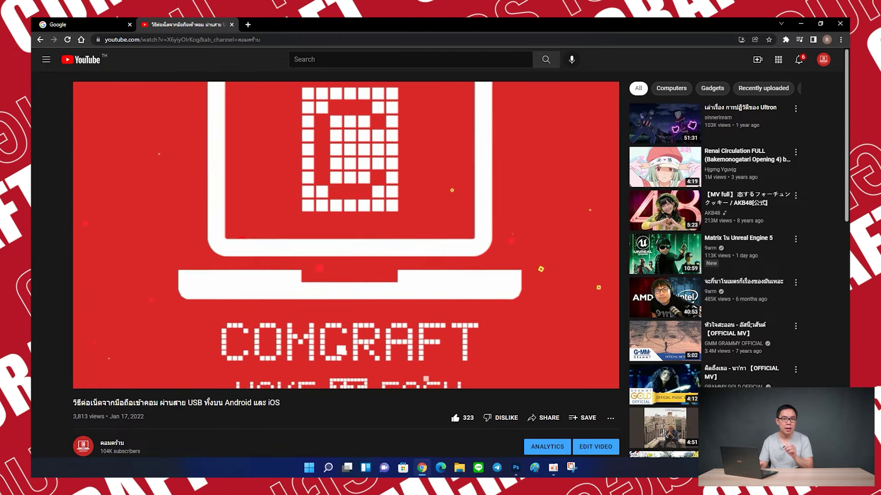
left_click(362, 332)
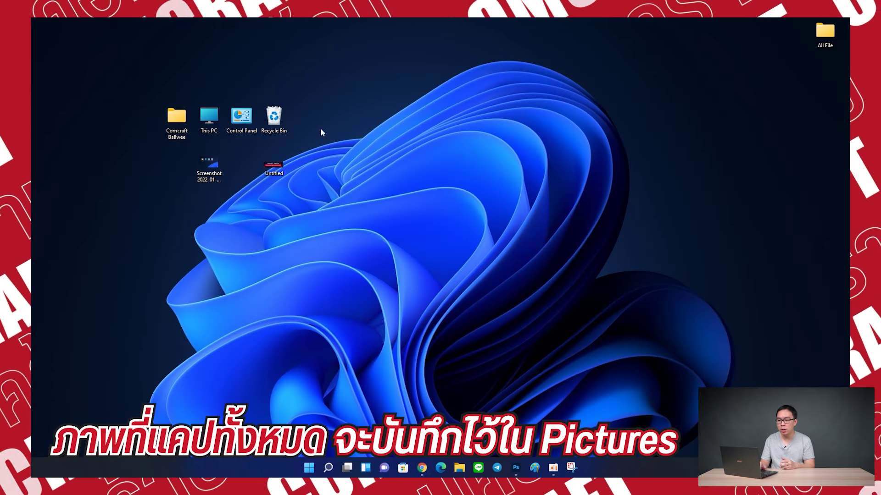
- Open the Screenshots folder inside Pictures from the user folder on the desktop and display its files as extra large icons
double_click(175, 128)
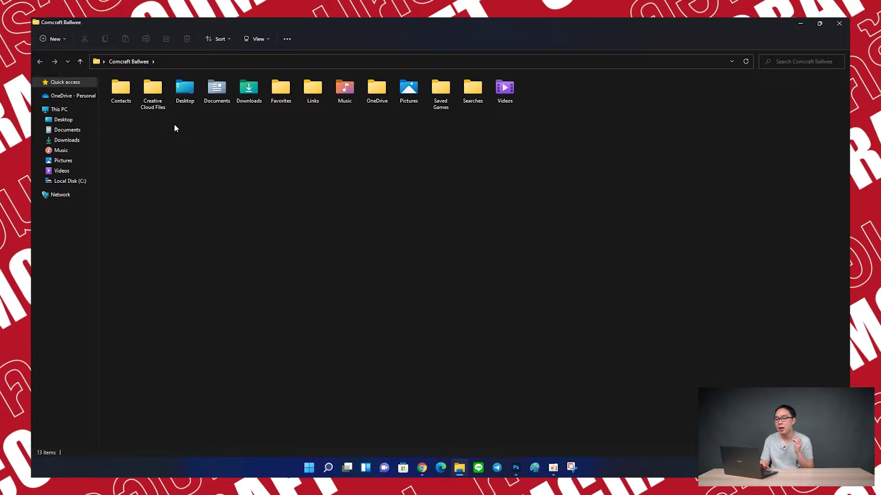
left_click(408, 92)
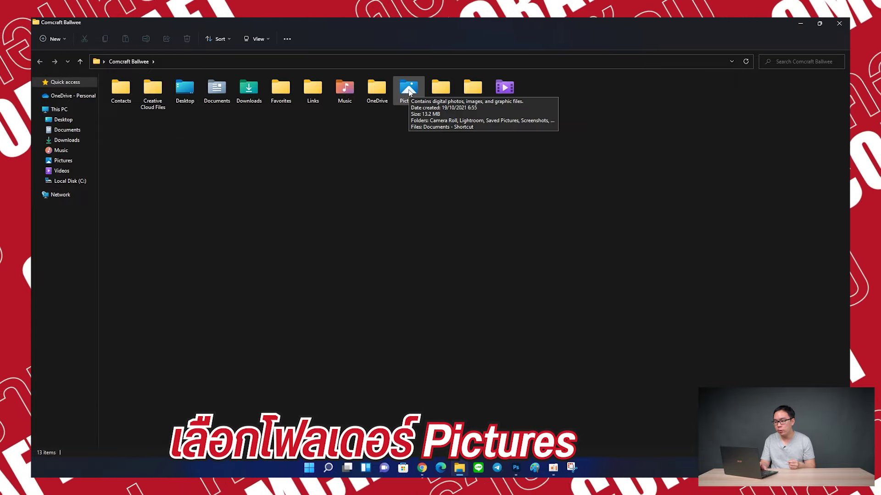
double_click(408, 90)
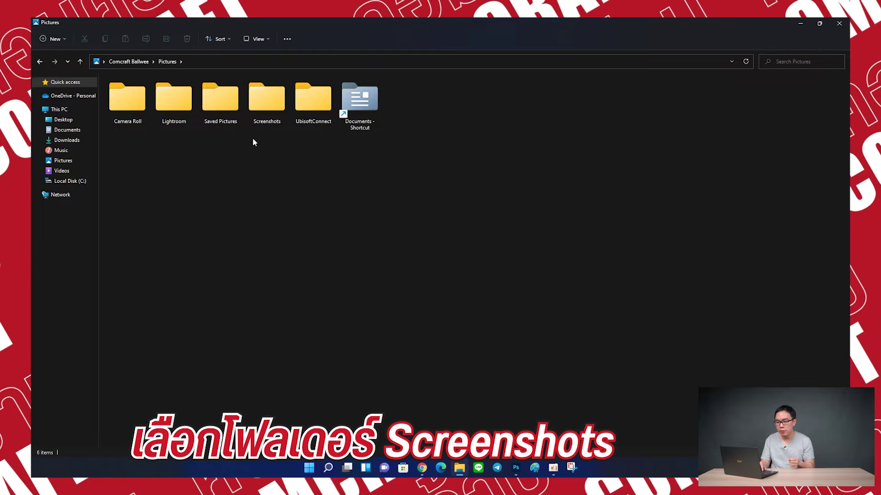
left_click(276, 101)
double_click(276, 101)
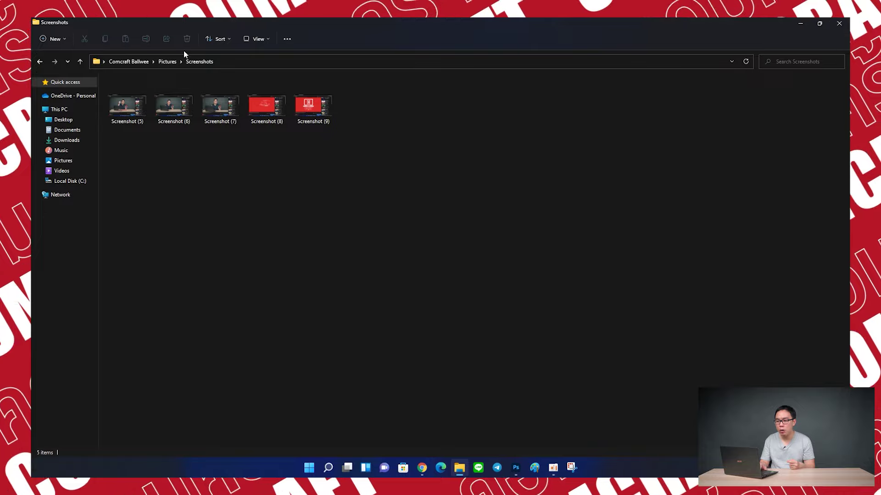
left_click(256, 39)
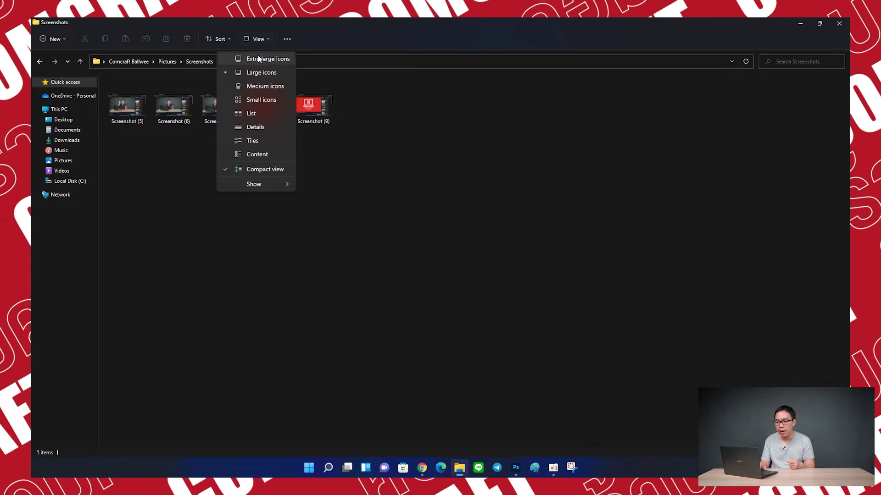
left_click(258, 64)
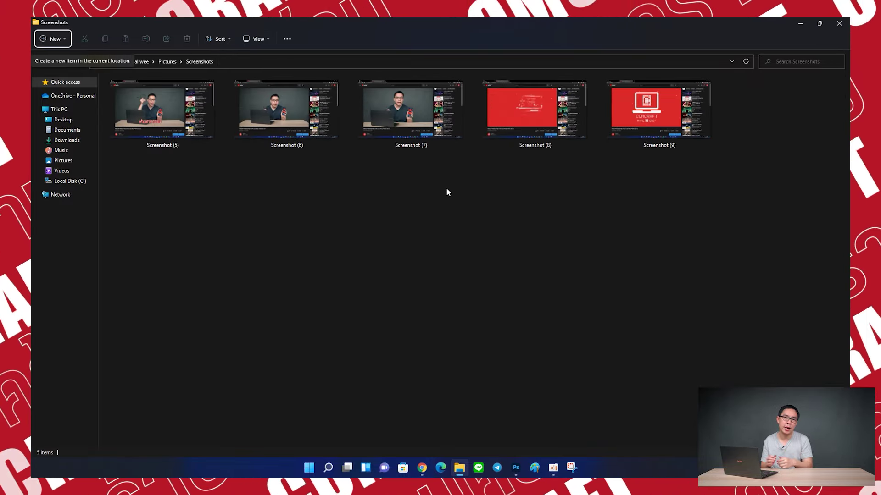